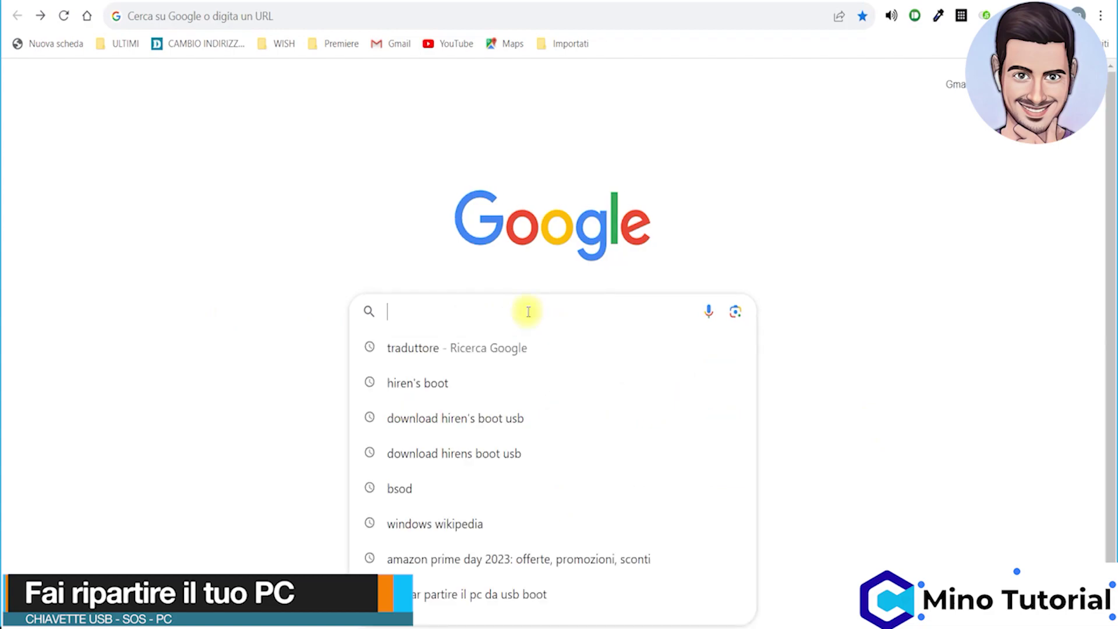
Step: Search for "download hiren's boot usb" and download ISO2USB.exe from the hirensbootcd.org USB Booting page
text(download hiren's boot usb)
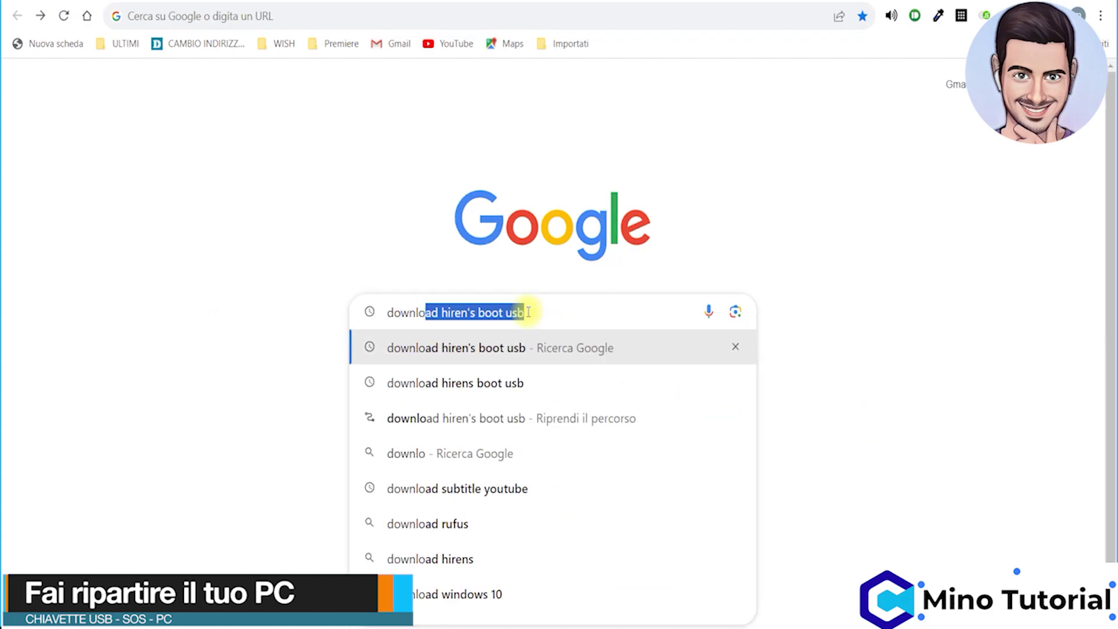
click(523, 352)
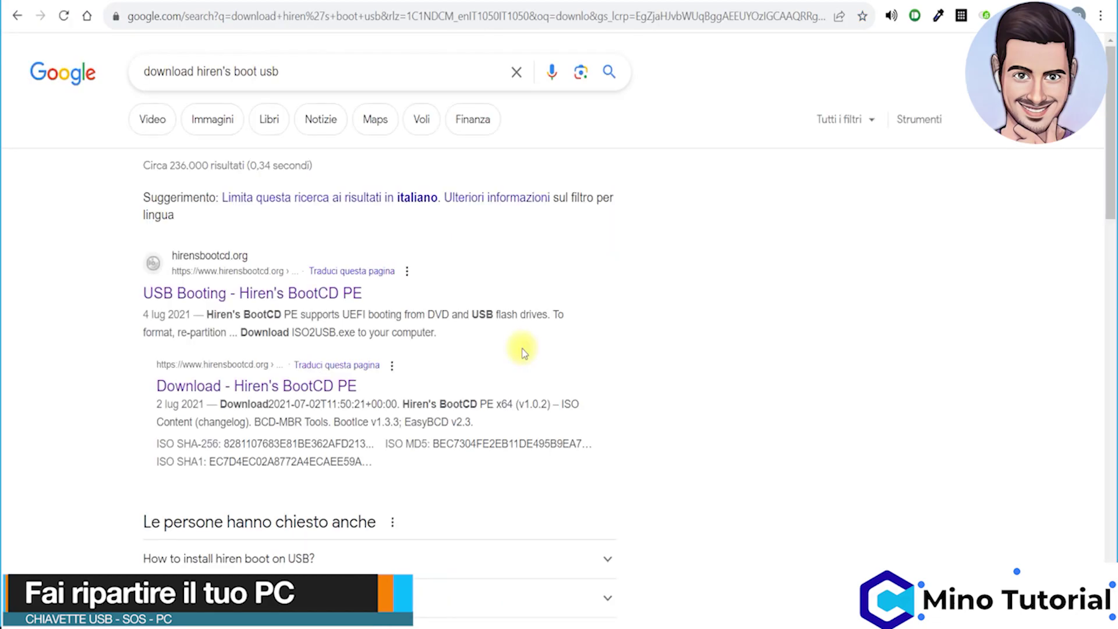
click(343, 297)
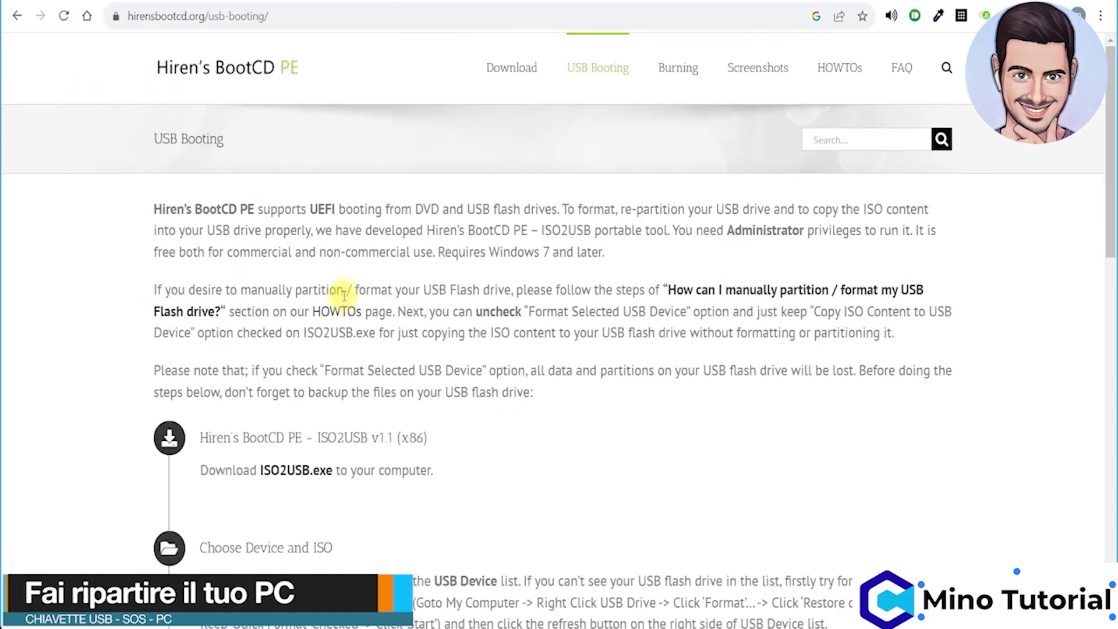
click(300, 472)
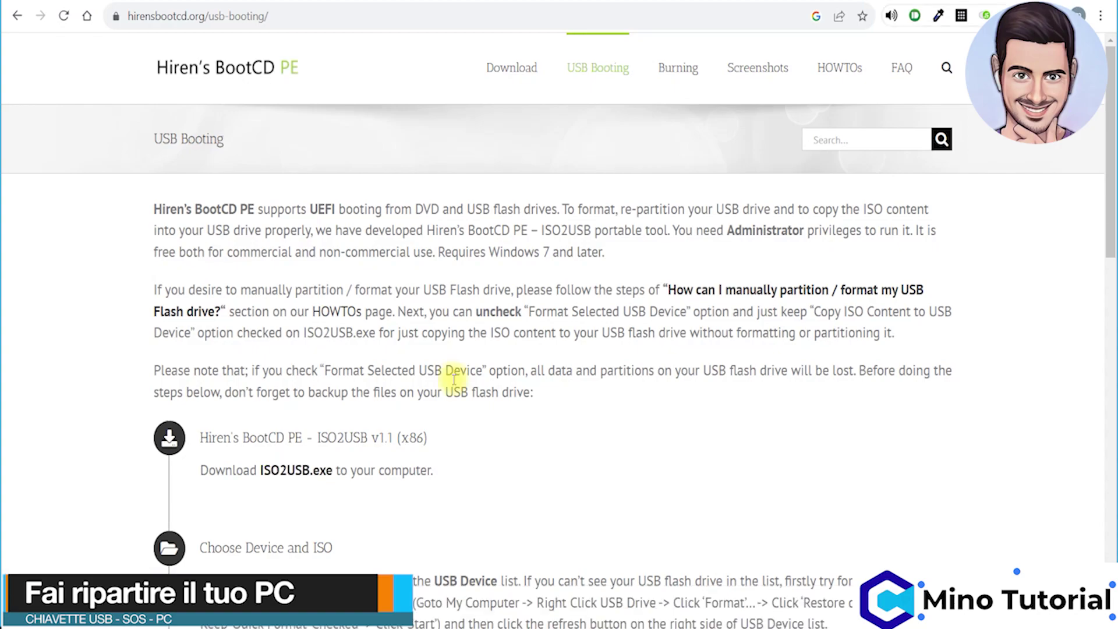
Step: Download the HBCD_PE_x64.iso image from the Download page of the Hiren's BootCD PE site
click(516, 70)
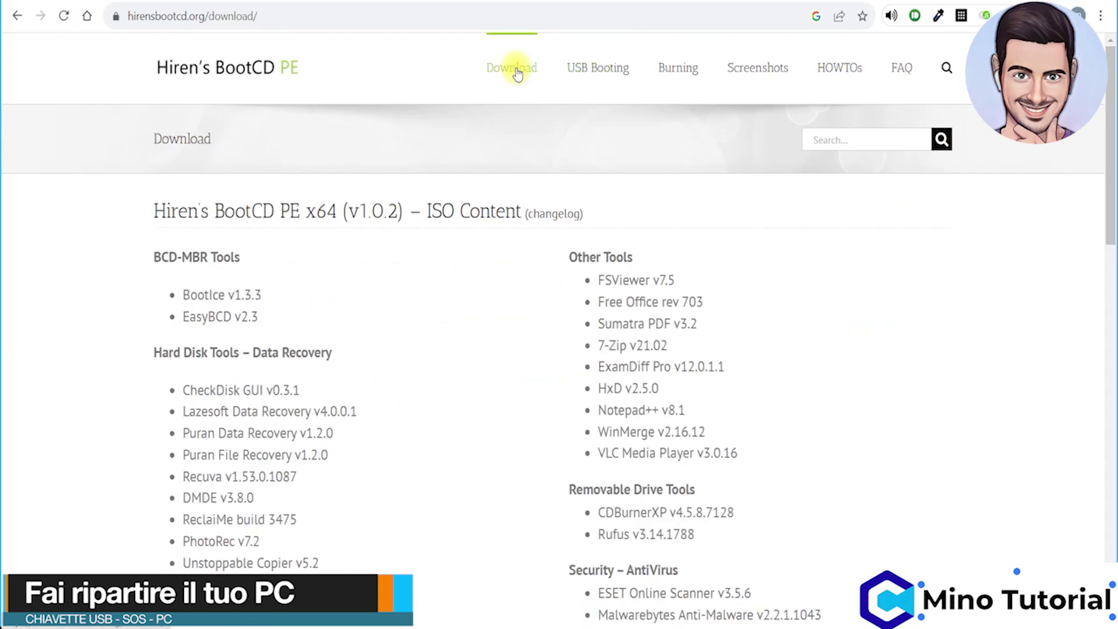
scroll(427, 317, down, 3)
scroll(431, 330, down, 10)
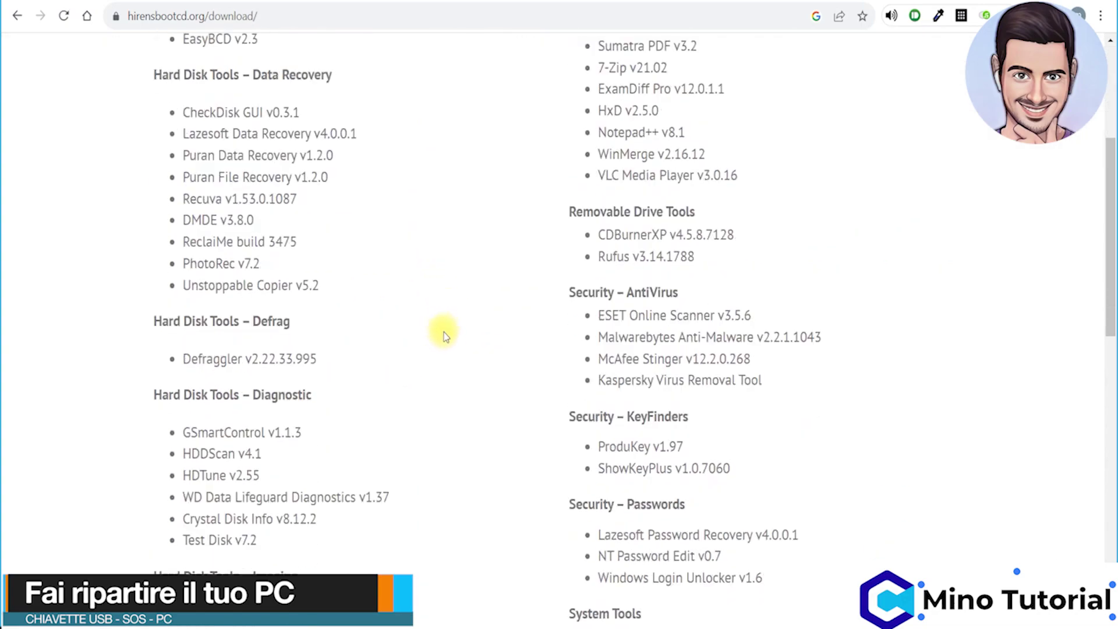
scroll(536, 383, down, 3)
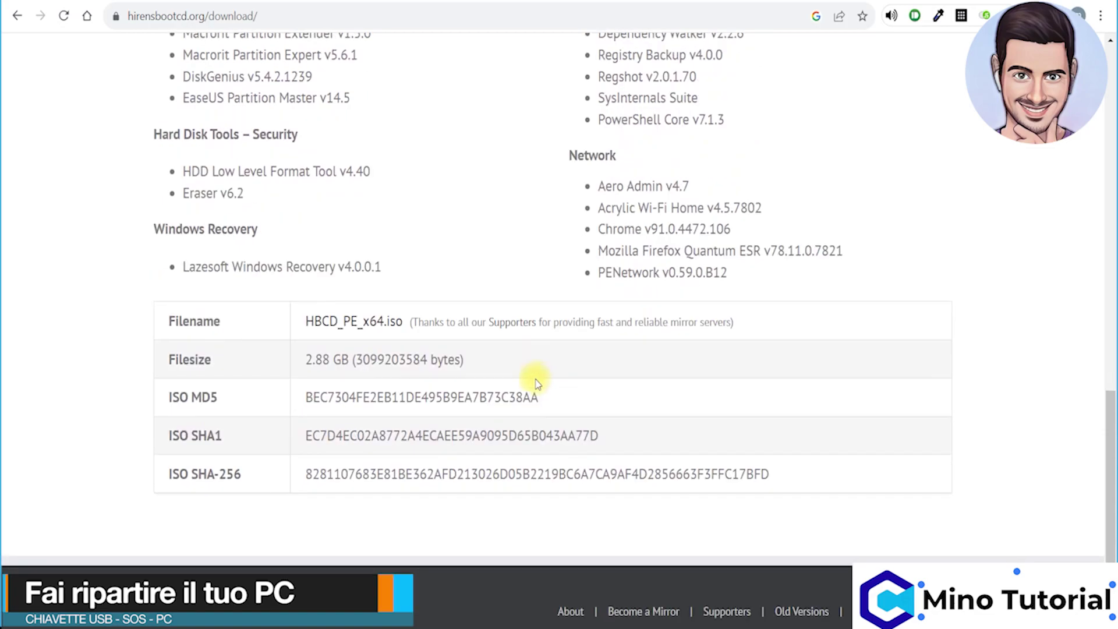
click(365, 327)
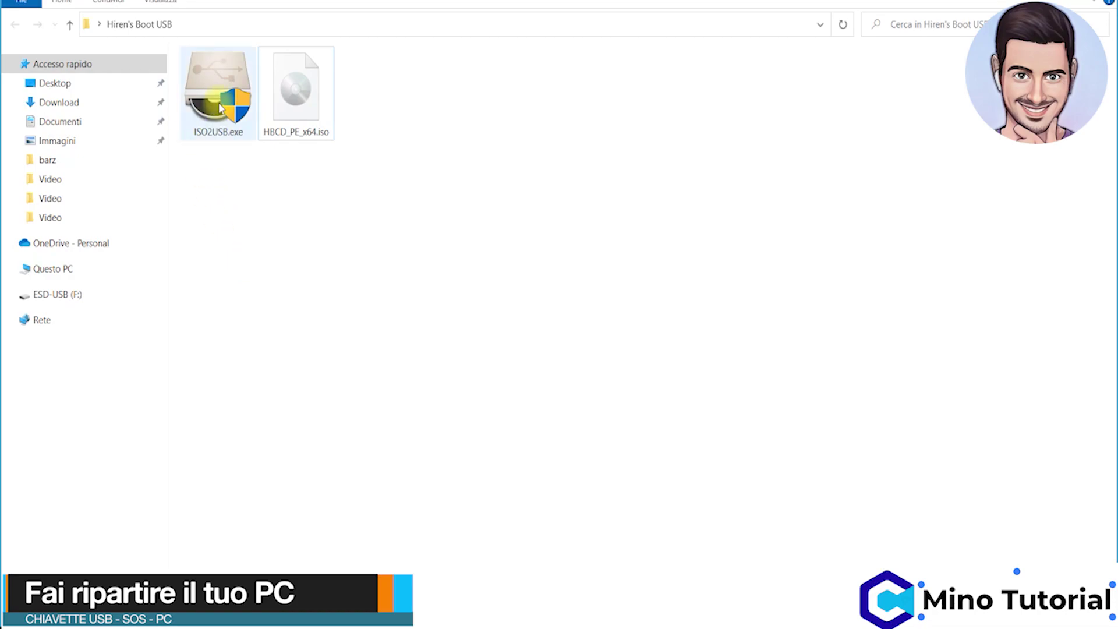
Step: Run ISO2USB.exe from the Hiren's Boot USB folder, keeping ESD-USB (F:) as the device and HBCD PE X64 as the drive label
double_click(218, 103)
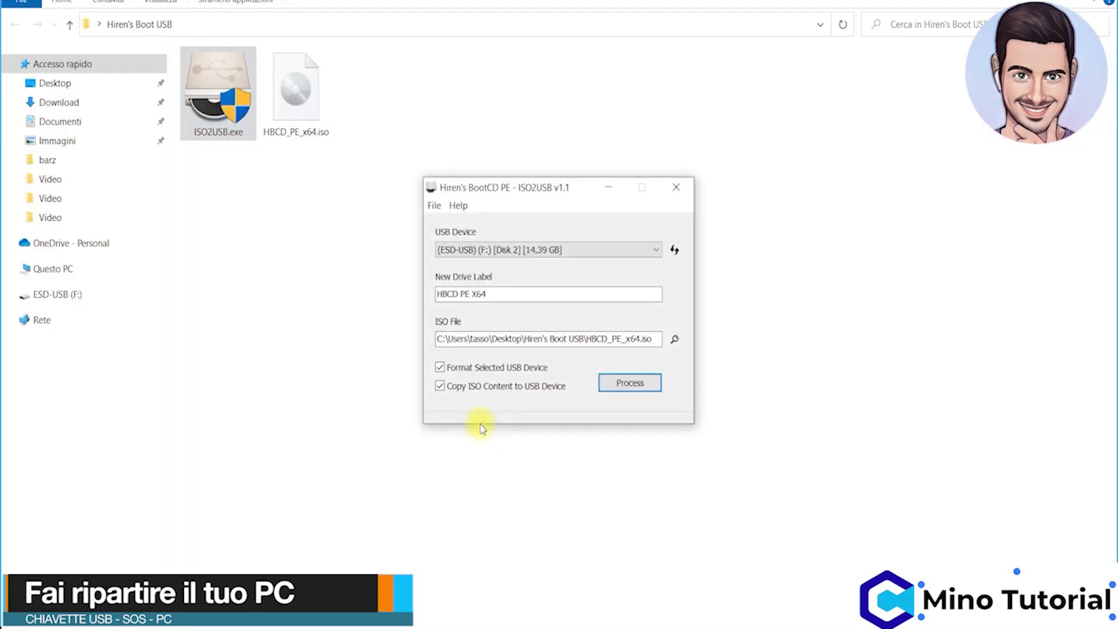
click(635, 251)
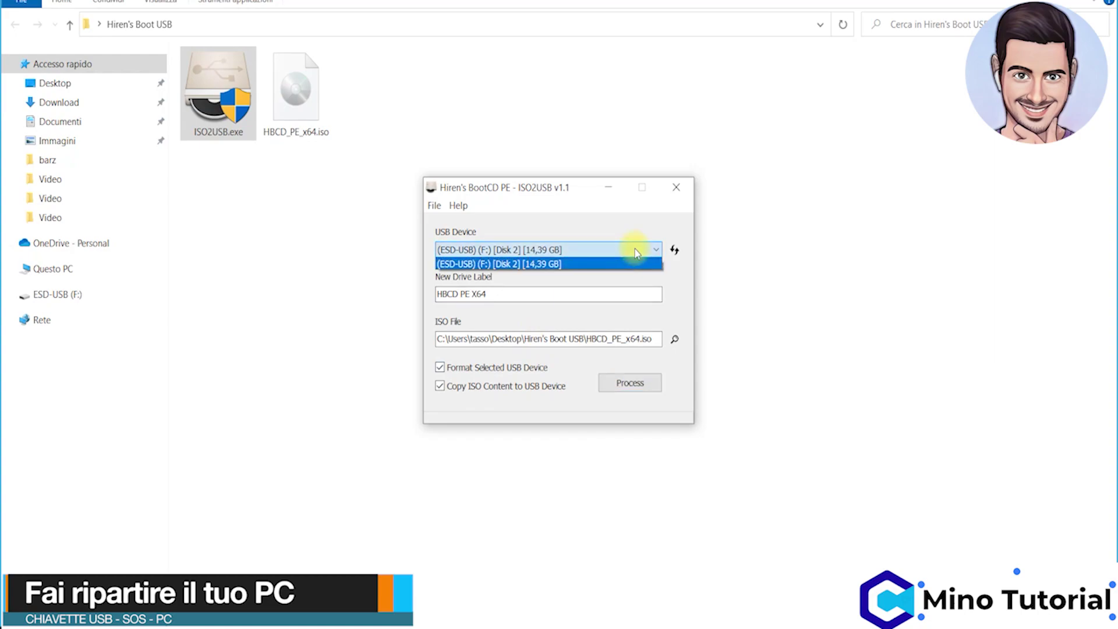
click(635, 252)
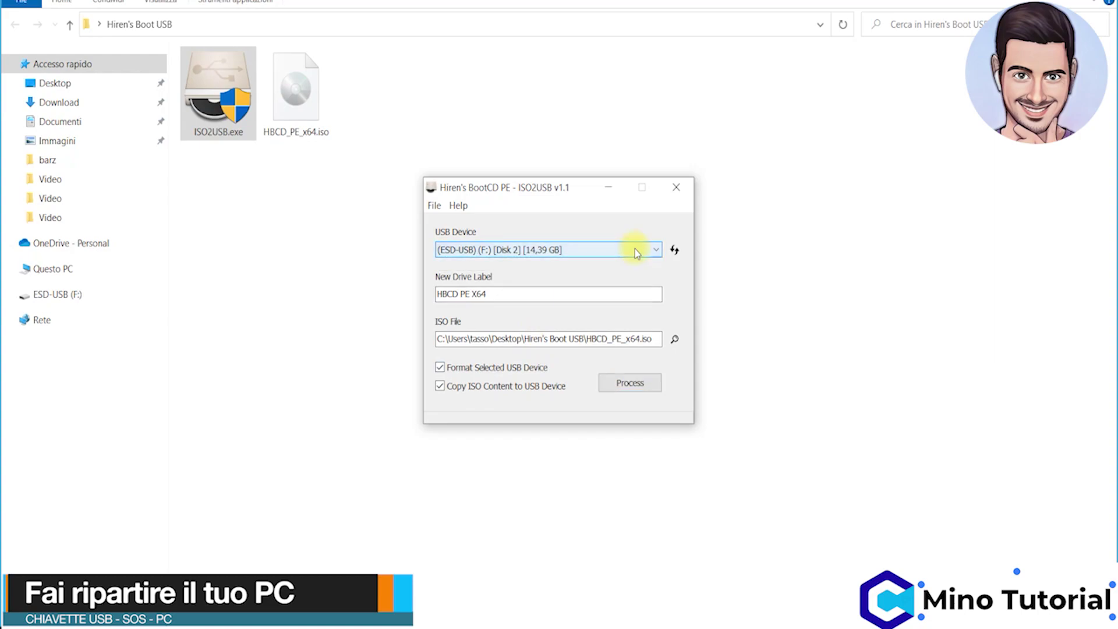
click(502, 292)
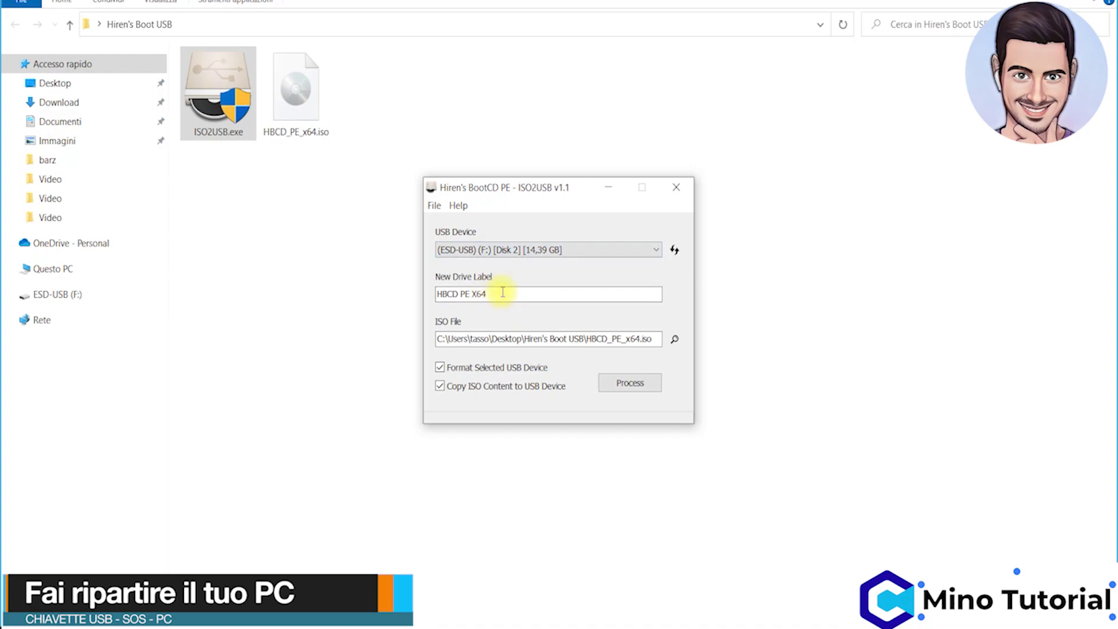
click(502, 293)
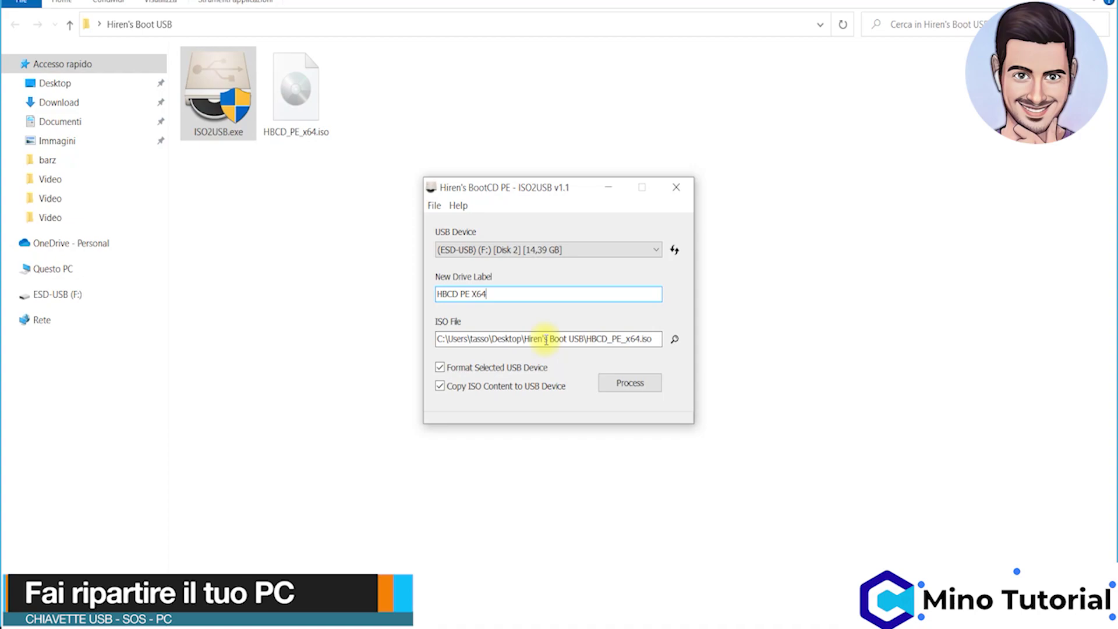
Step: Copy the ISO content to the USB device with Format Selected USB Device turned off, and open the ESD-USB (F:) drive
click(440, 368)
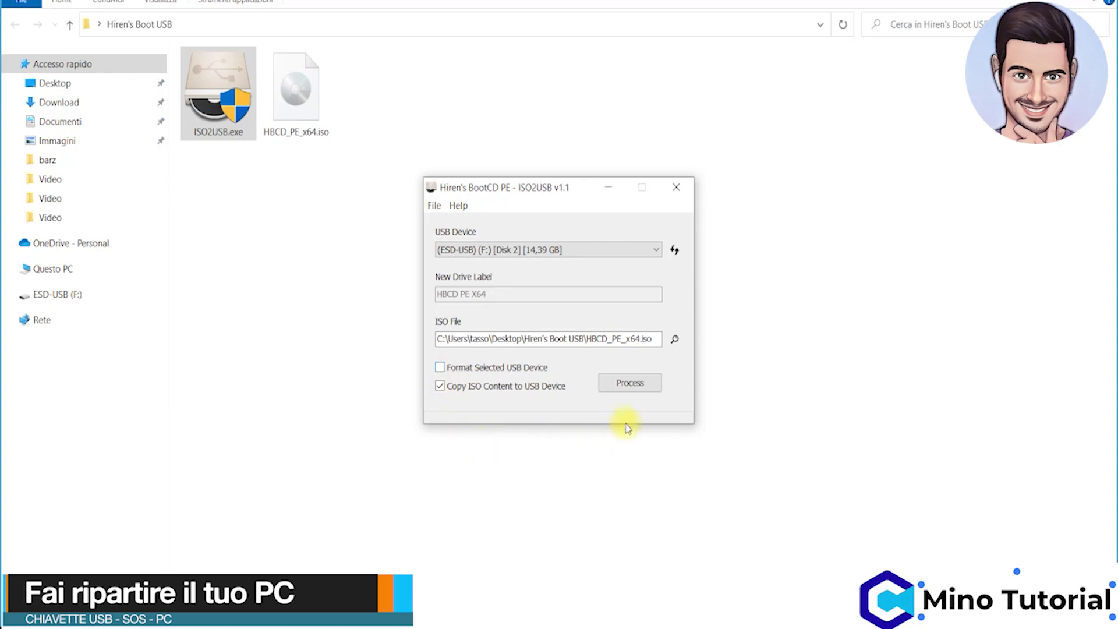
click(634, 384)
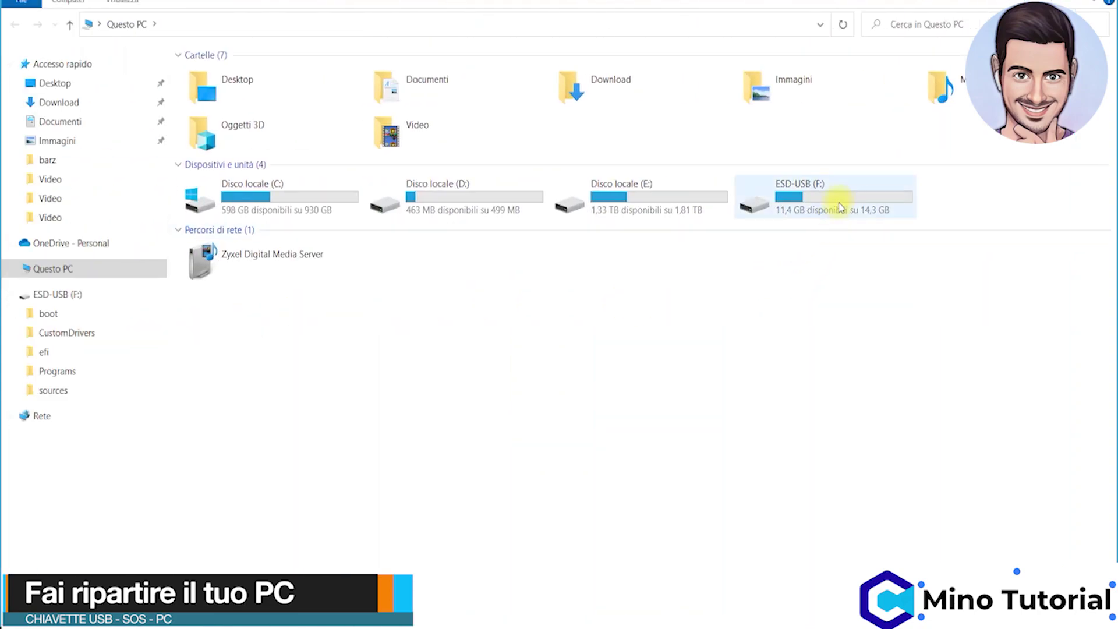
click(840, 207)
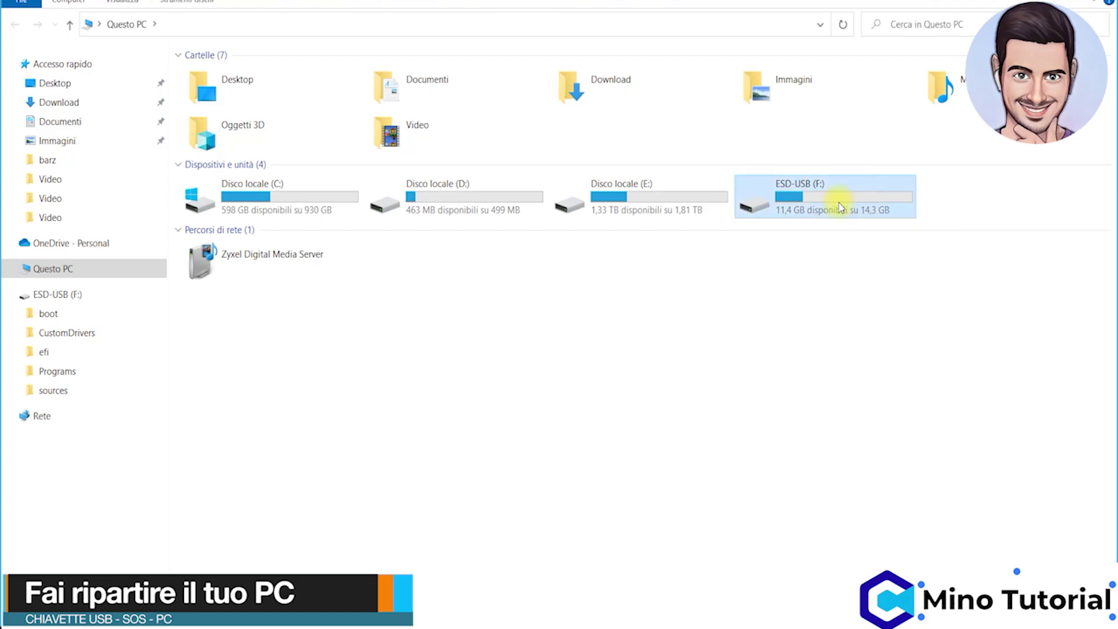
double_click(840, 207)
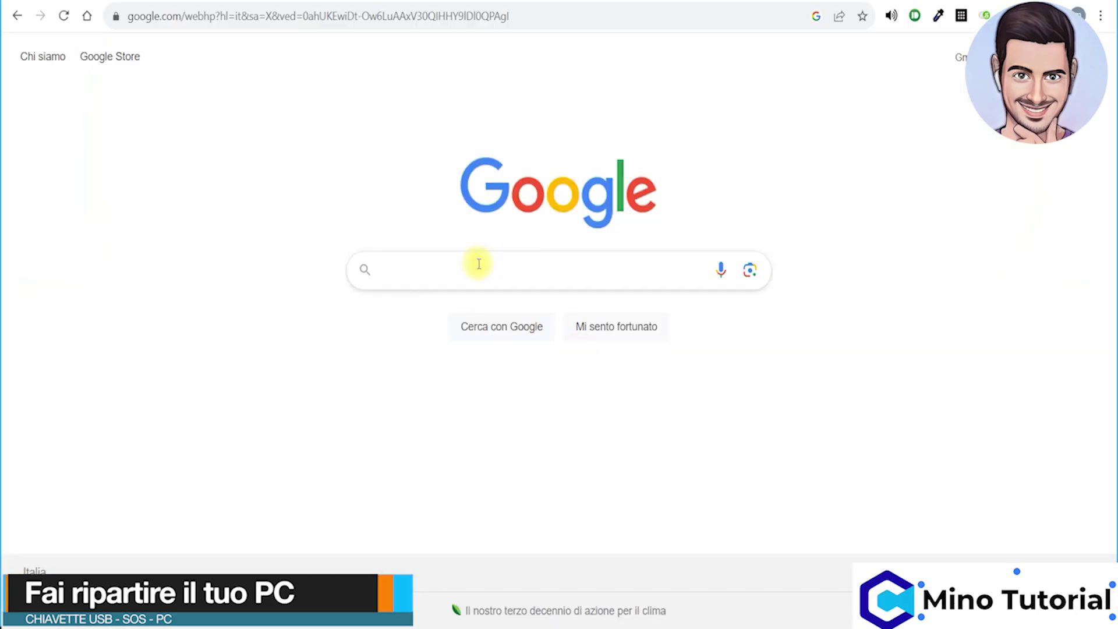
Step: Search Google for "windows media creation tool" and open Microsoft's Windows 10 download page
click(478, 264)
text(windows )
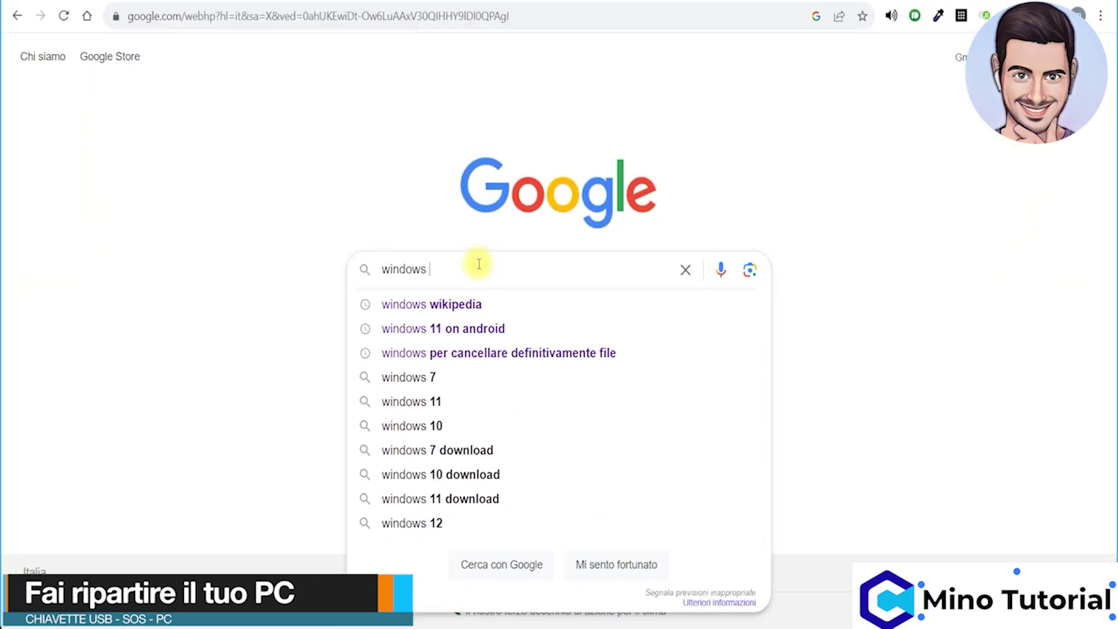
text(media)
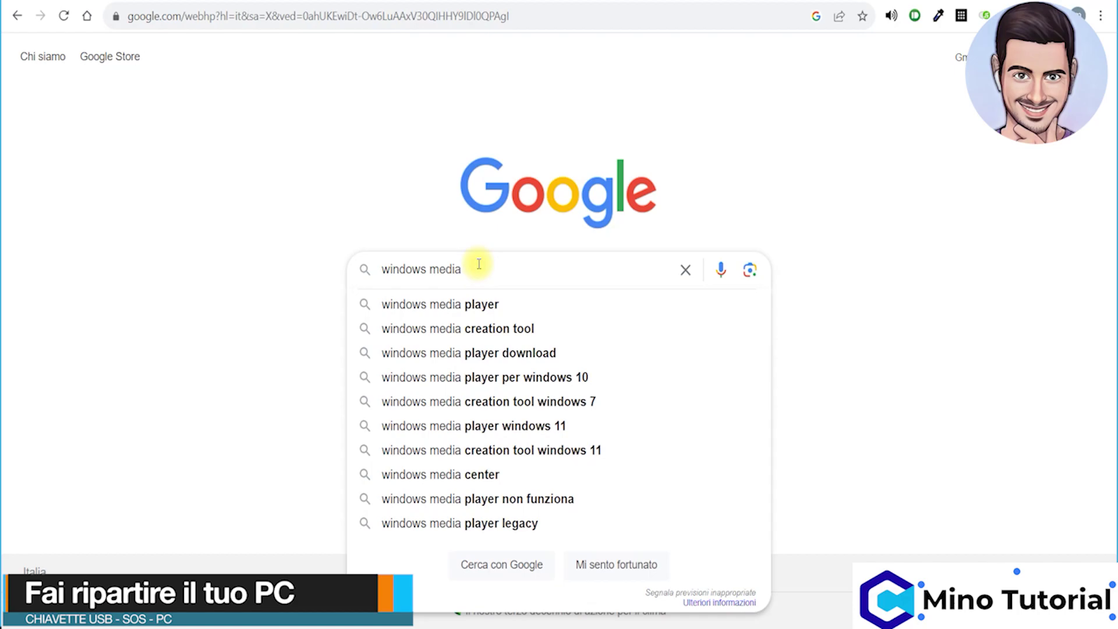
click(481, 331)
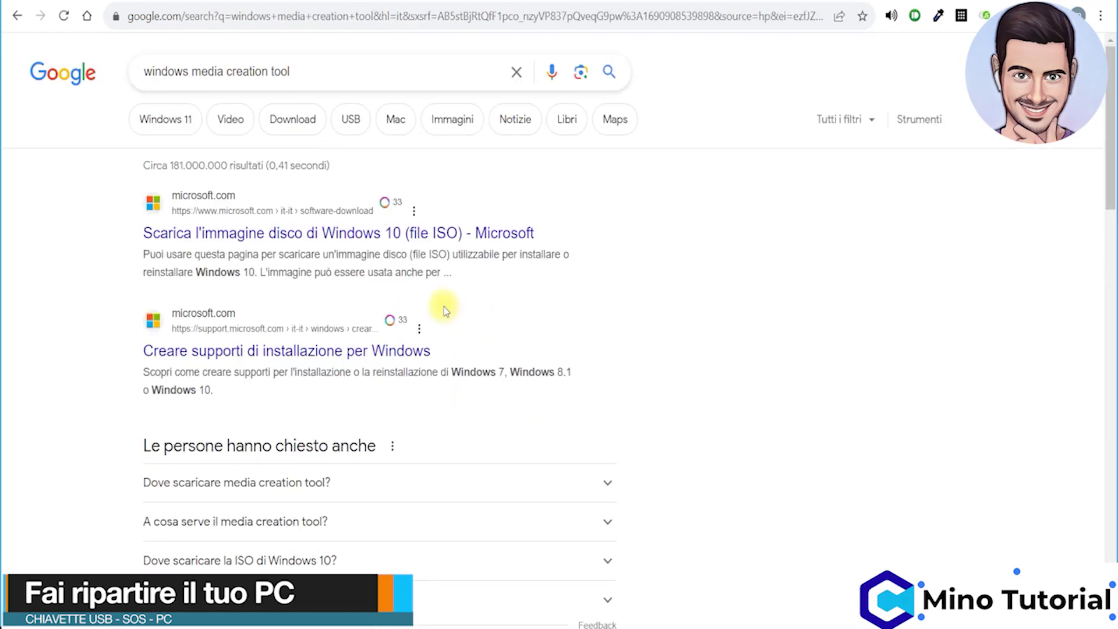
click(410, 241)
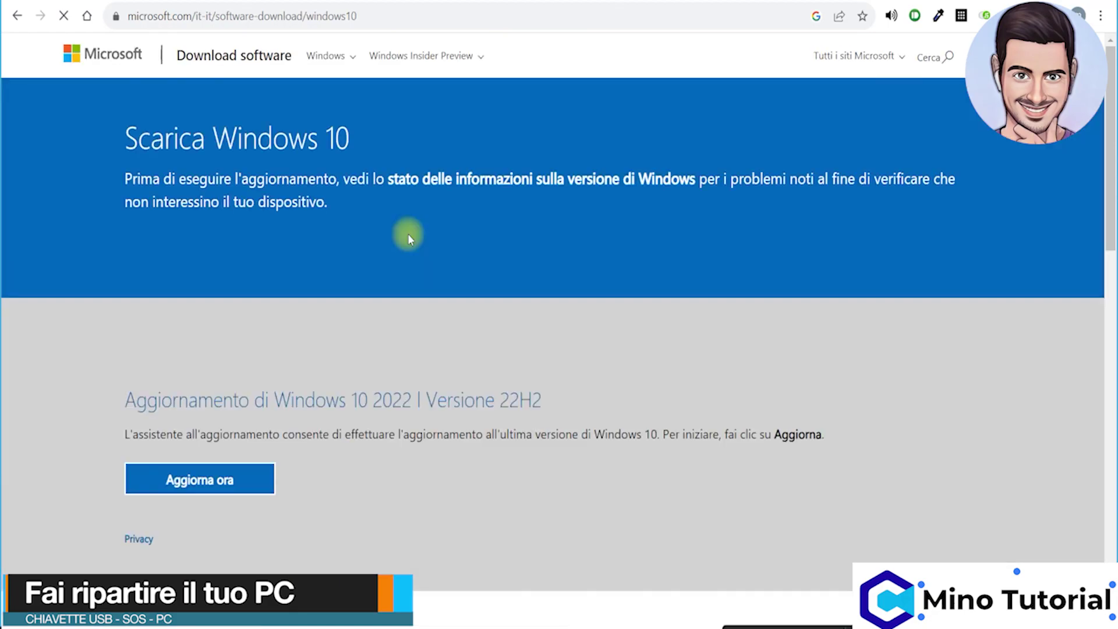
Step: Download the media creation tool offered for installing Windows 10 on a PC
scroll(400, 291, down, 2)
scroll(400, 295, down, 3)
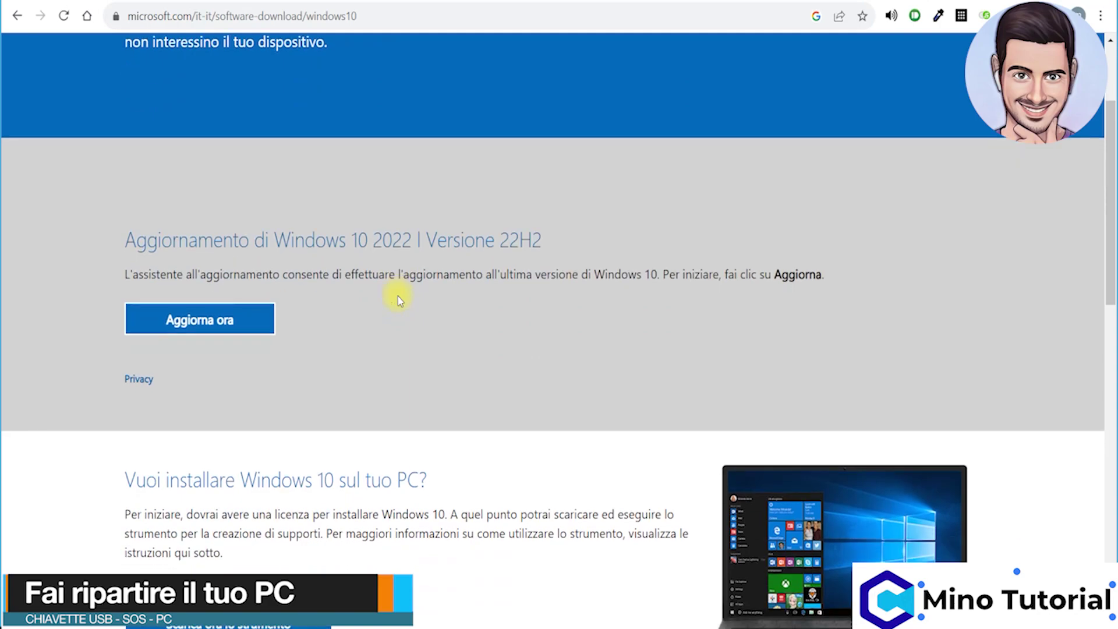
scroll(398, 298, down, 3)
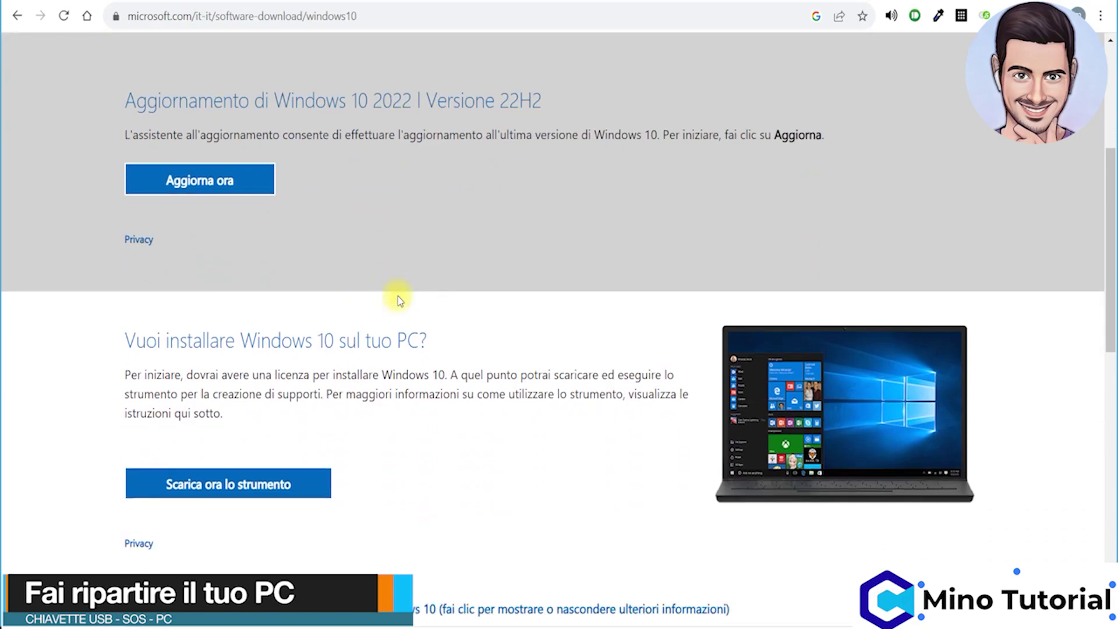
scroll(397, 295, down, 2)
click(241, 382)
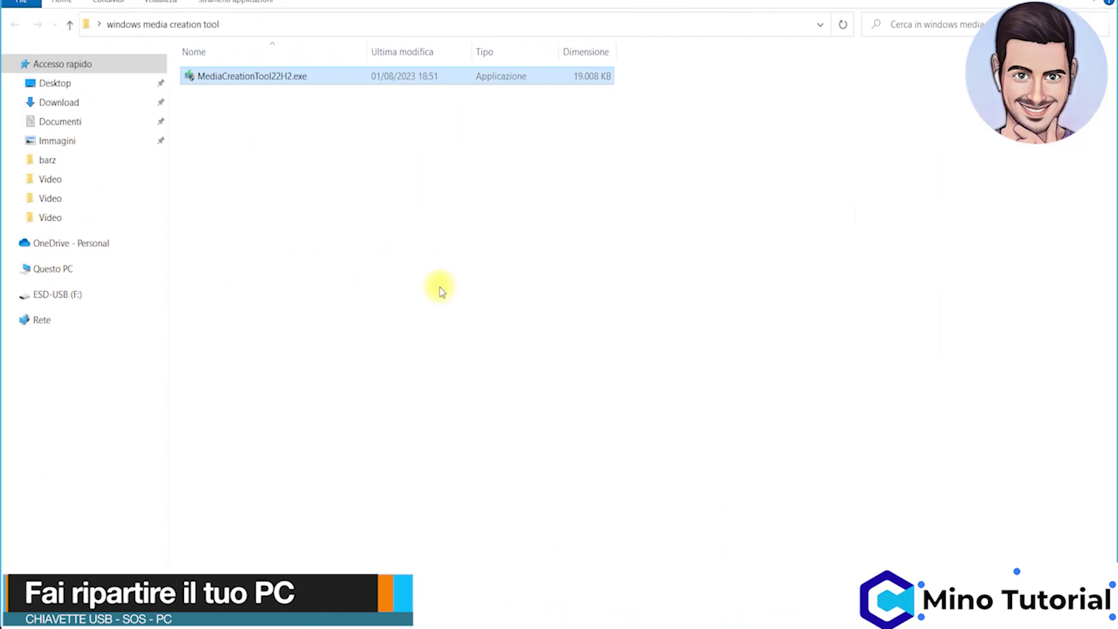
Step: Run MediaCreationTool22H2.exe from the windows media creation tool folder and accept the license terms
click(198, 83)
double_click(198, 82)
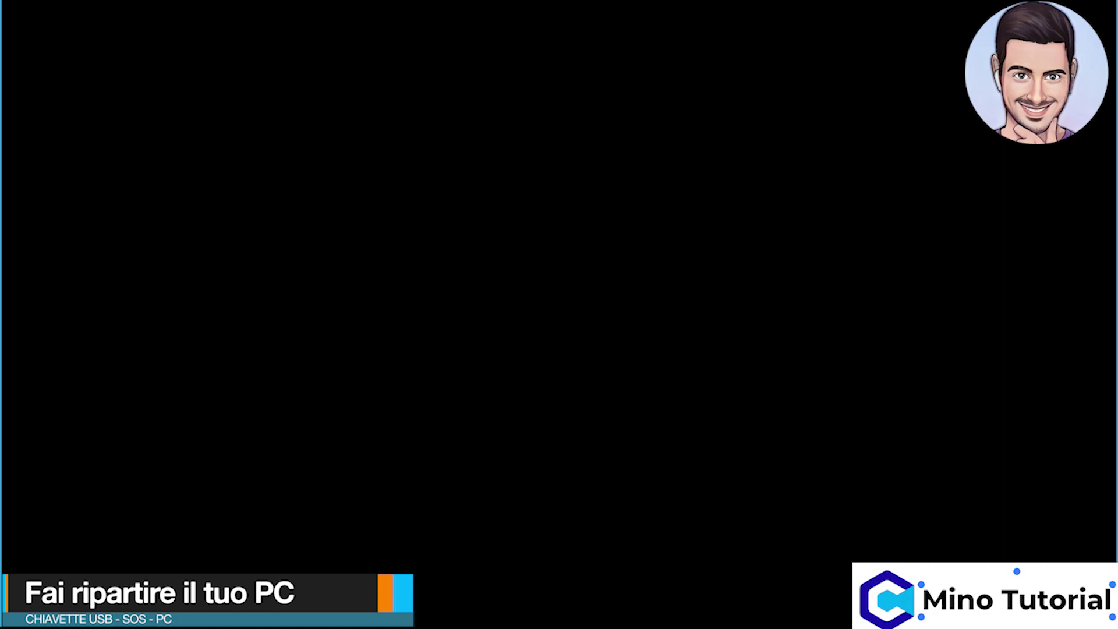
click(469, 417)
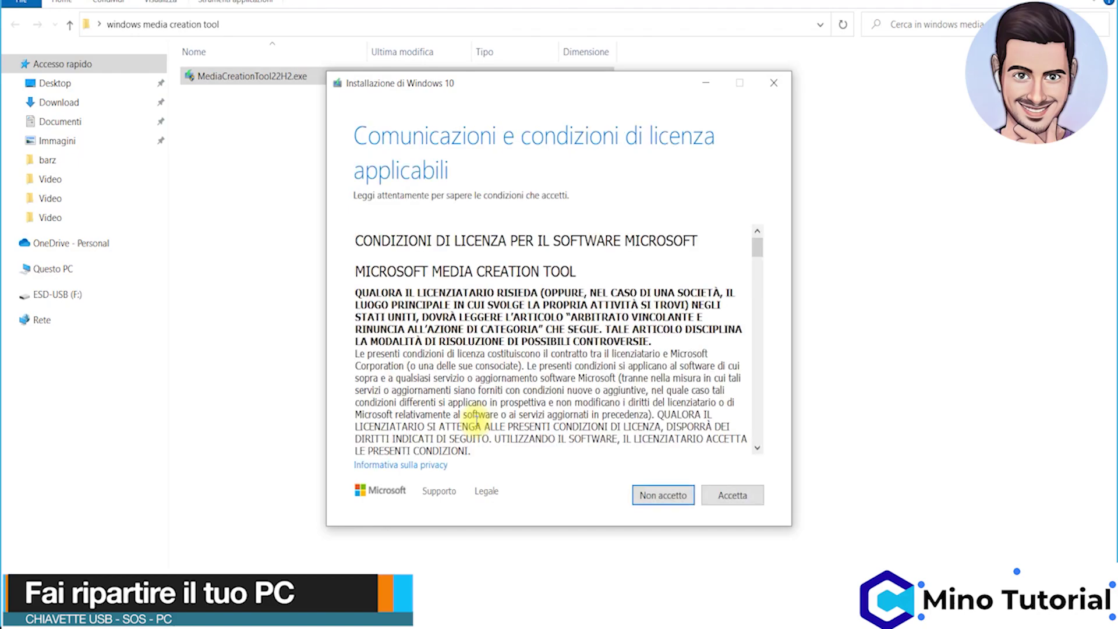
drag(757, 248, 757, 433)
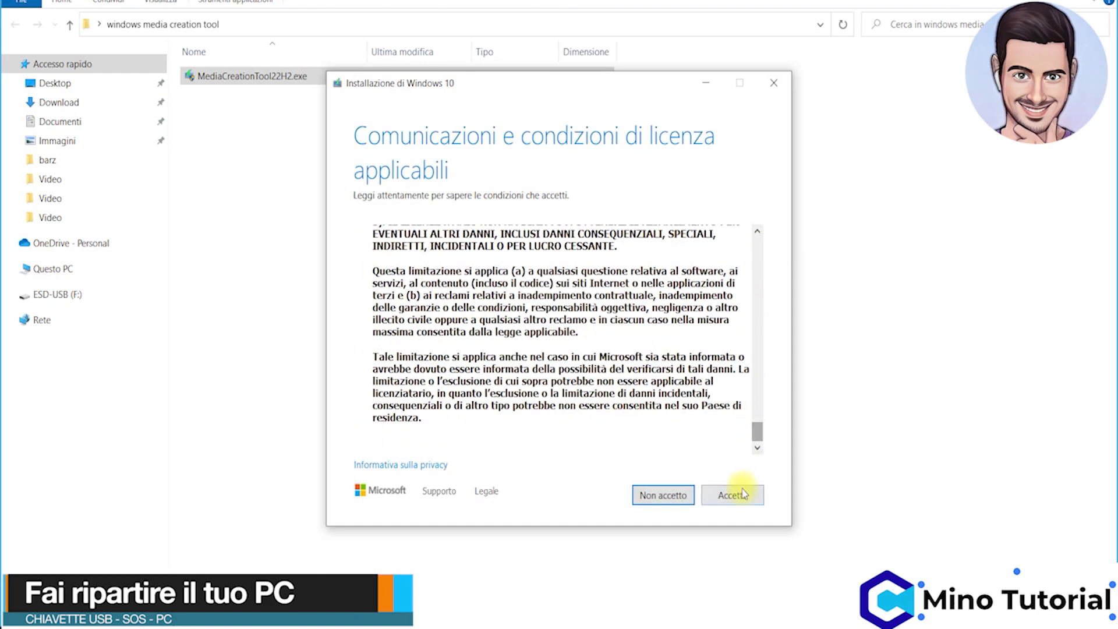
click(731, 495)
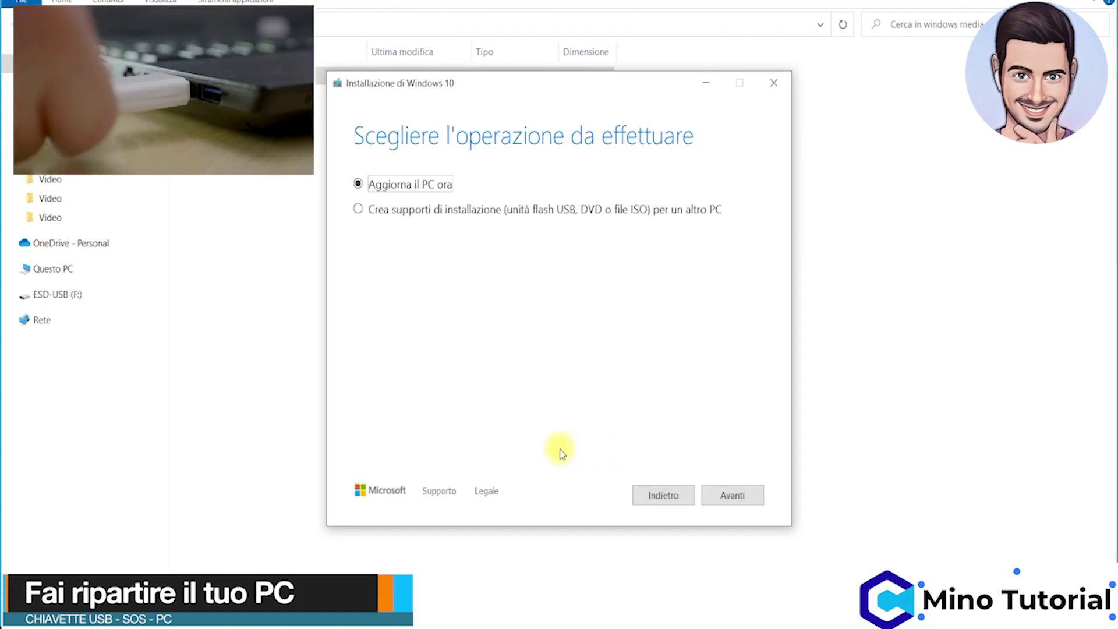
Step: Choose to create installation media for another PC, with the recommended language, edition and architecture and a USB flash drive as the medium
click(358, 210)
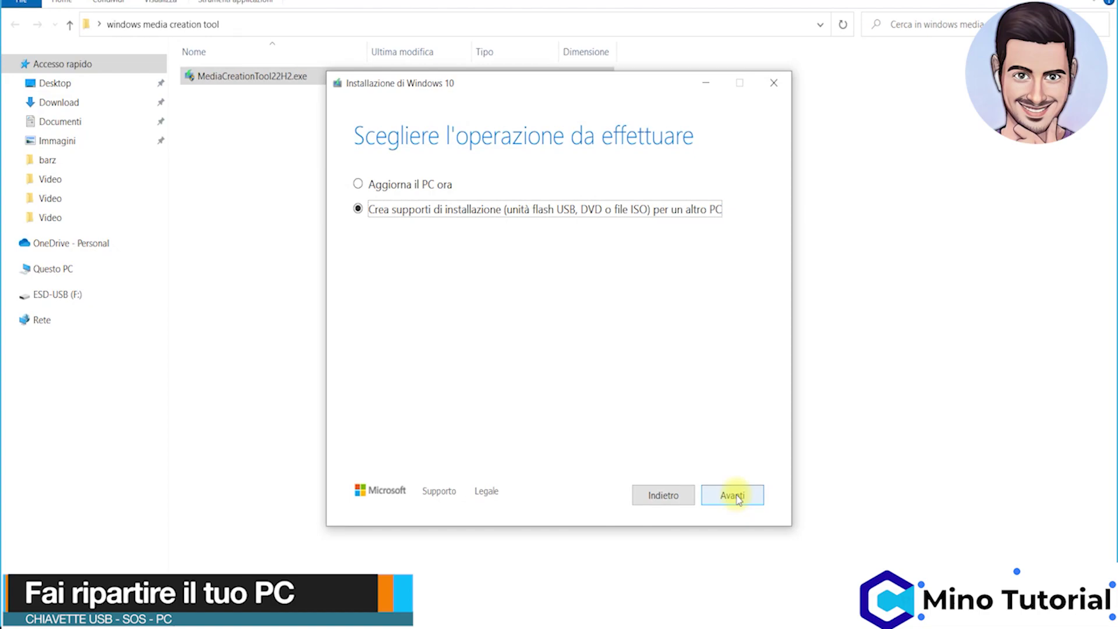
click(734, 496)
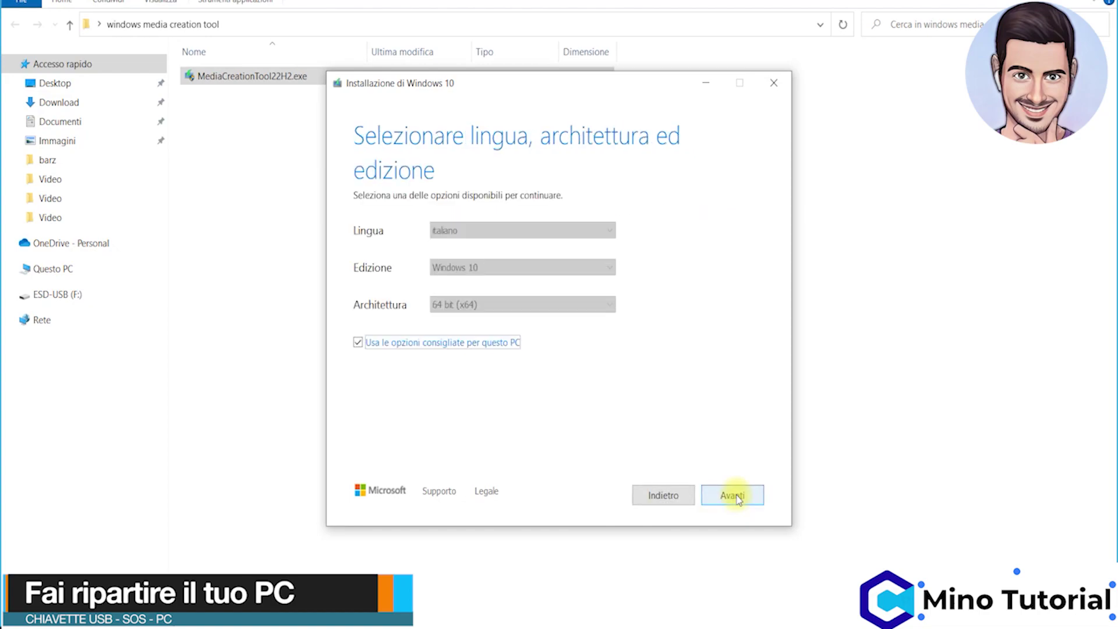
click(735, 496)
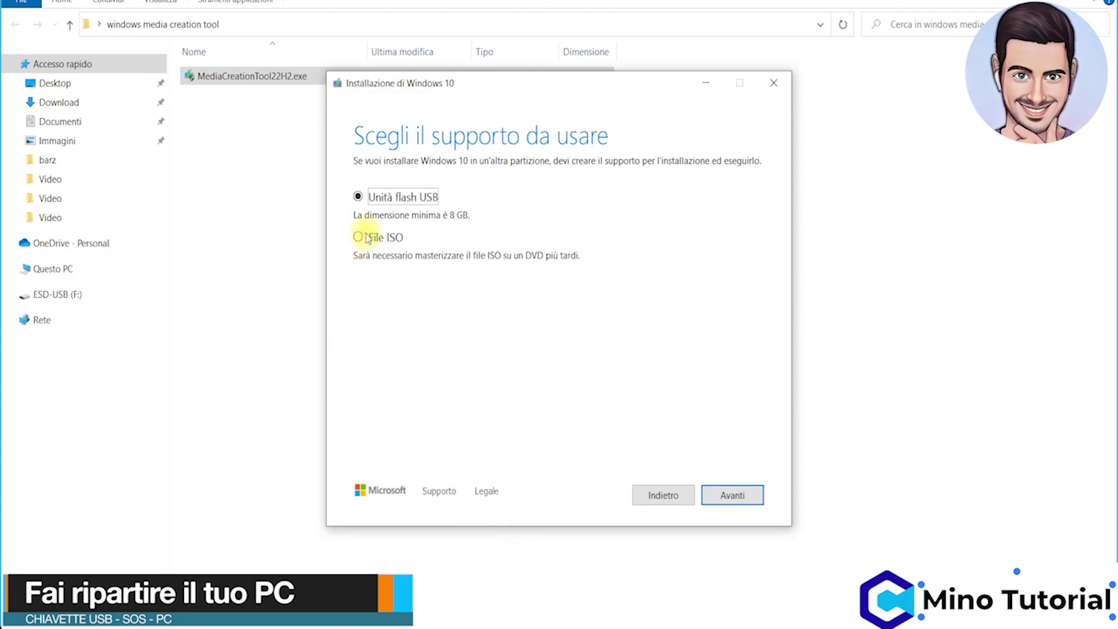
click(751, 498)
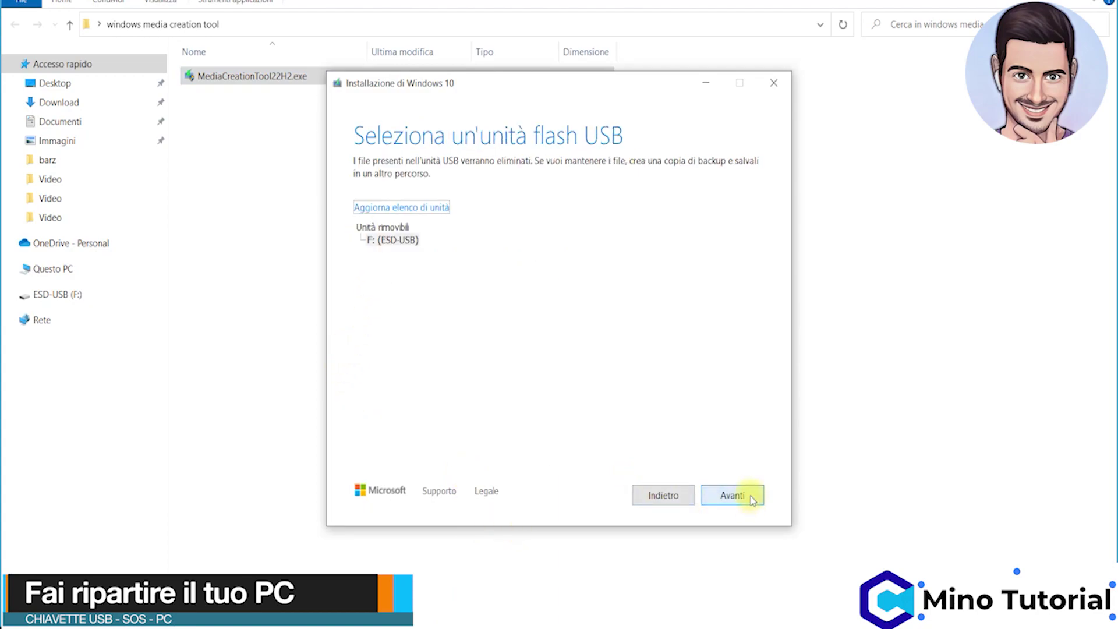
Step: Write the Windows 10 installation media to F: (ESD-USB), and open the finished drive to check its contents
click(406, 241)
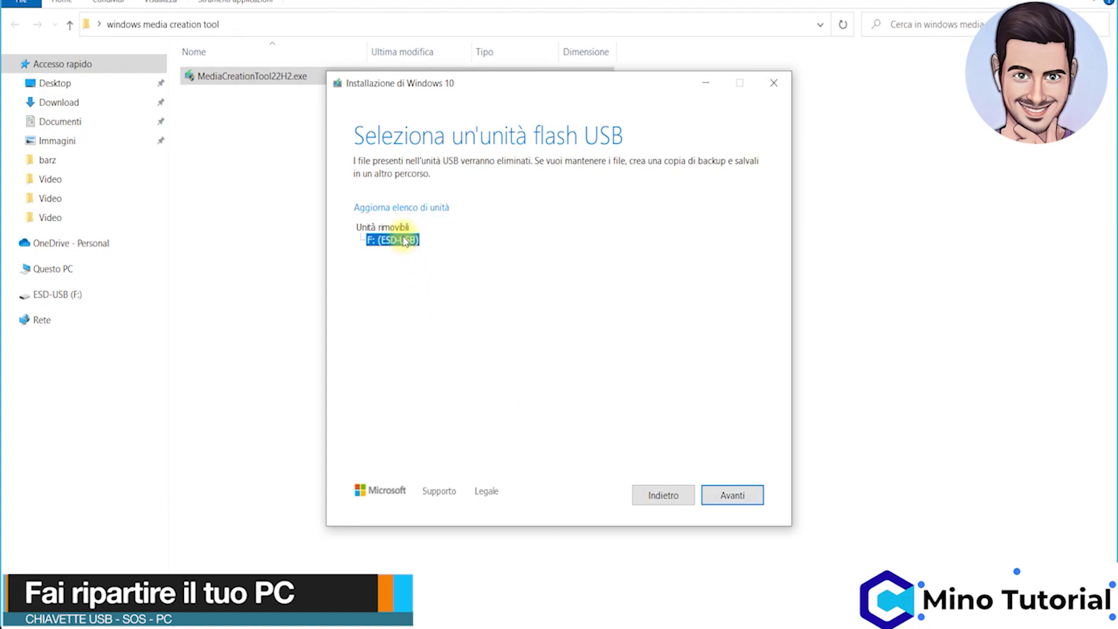
click(749, 498)
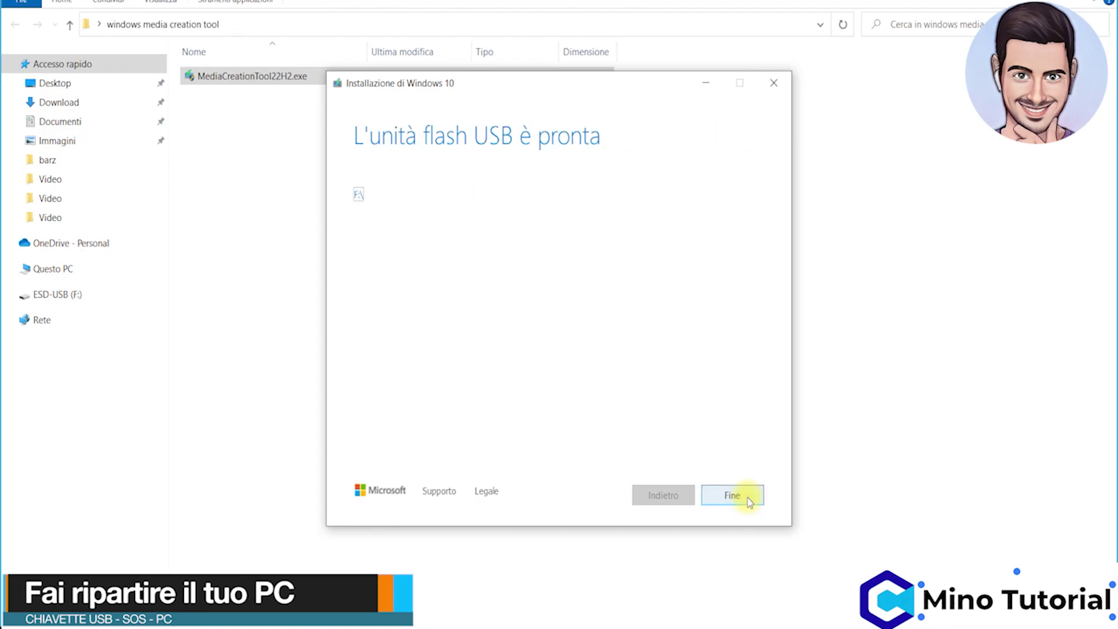
click(748, 498)
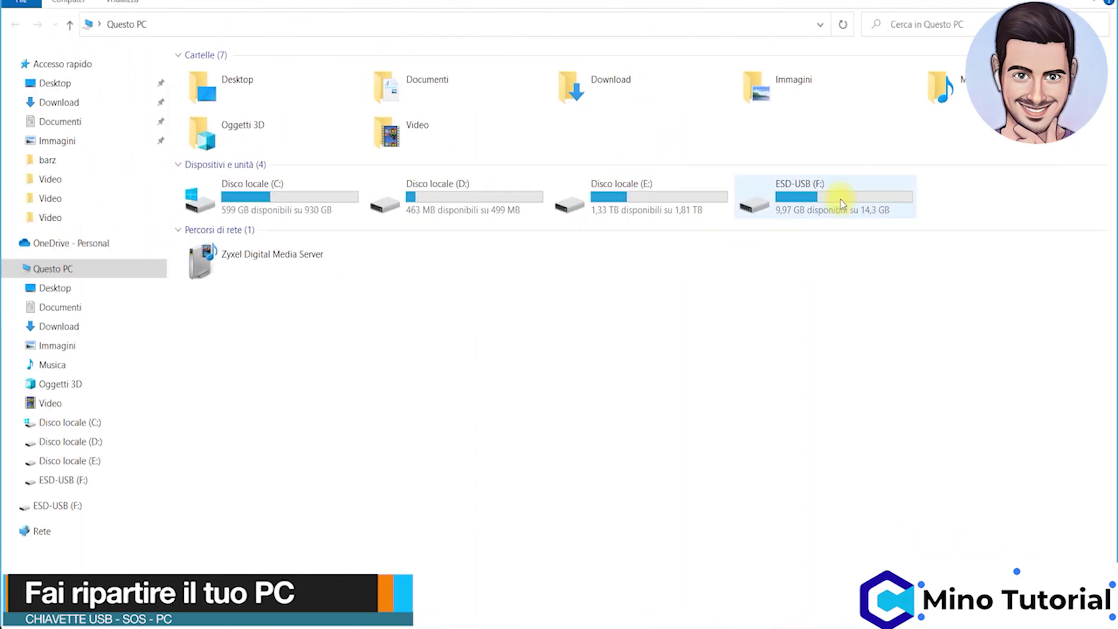
double_click(841, 204)
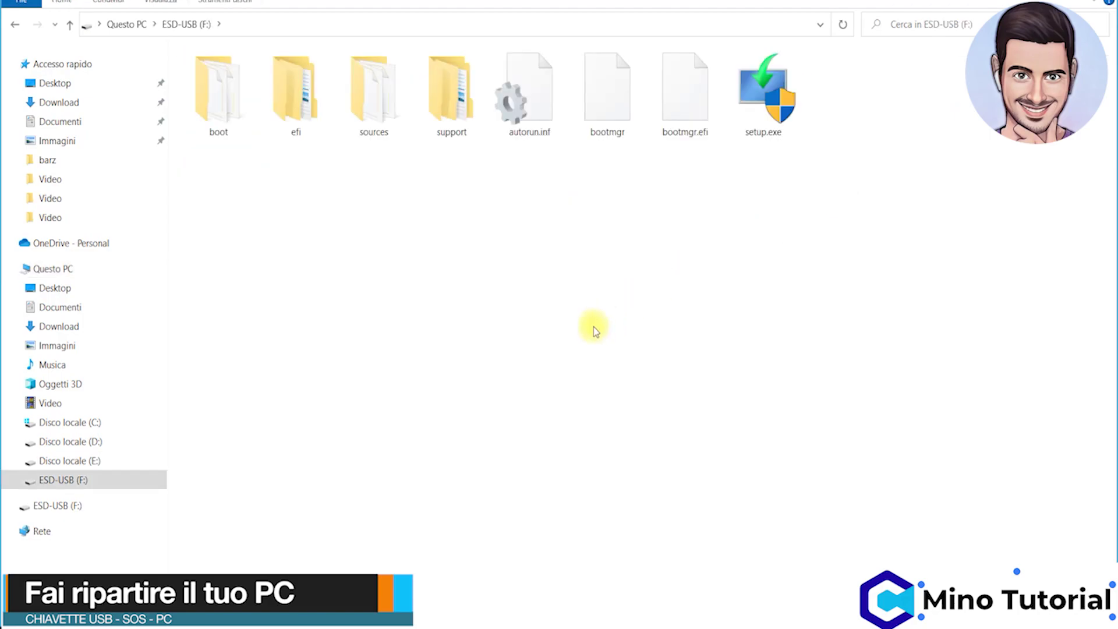